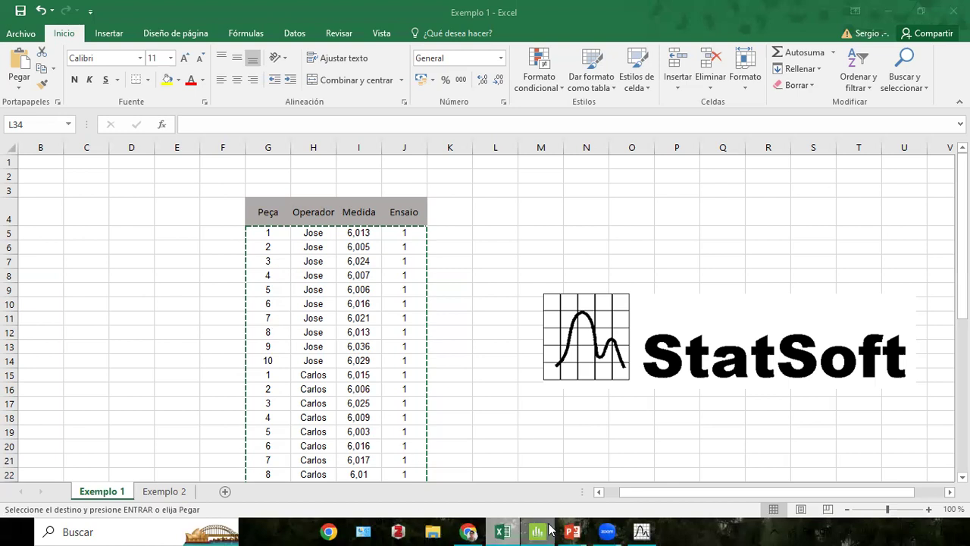
Examine the Peça, Operador, Medida and Ensaio data in the Excel sheet Exemplo 1 and its copy in STATISTICA.
mouse_move(641, 530)
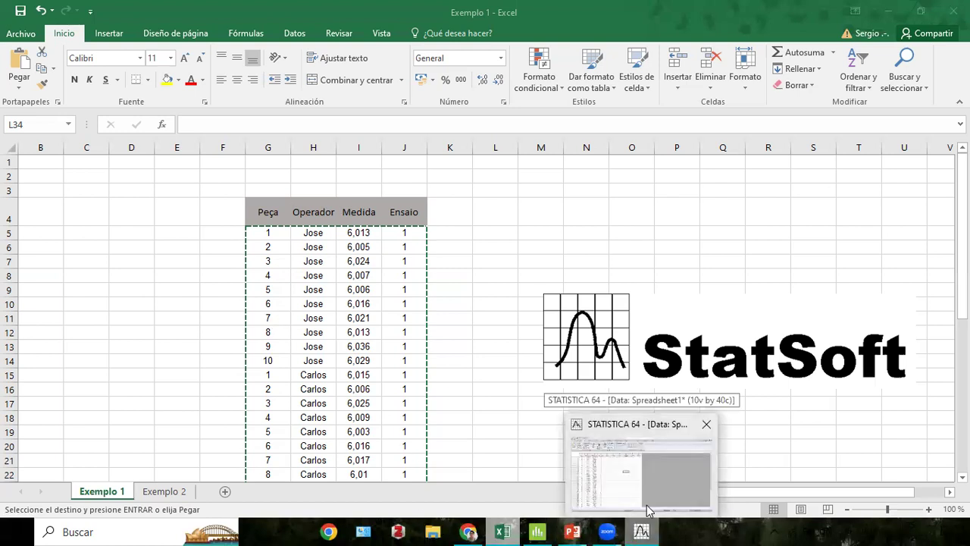
click(636, 485)
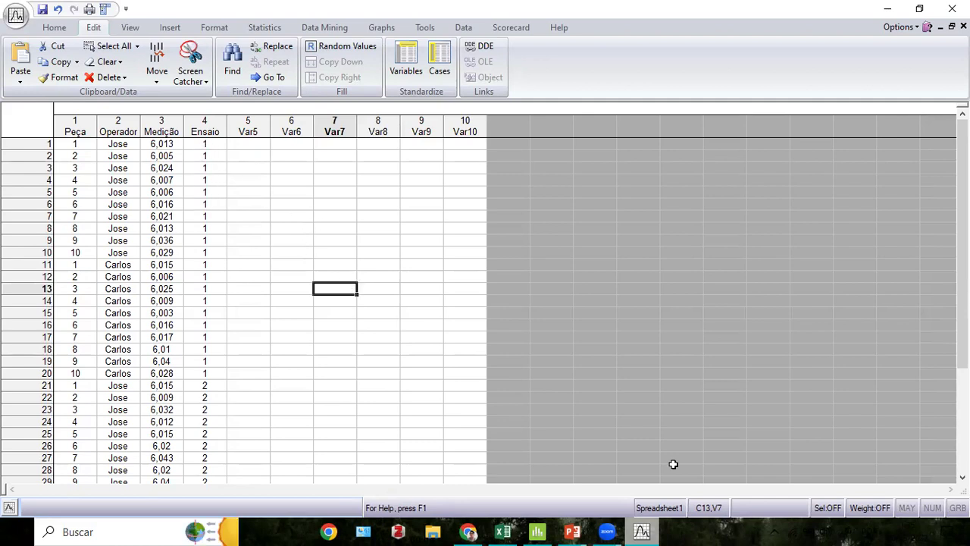
click(502, 532)
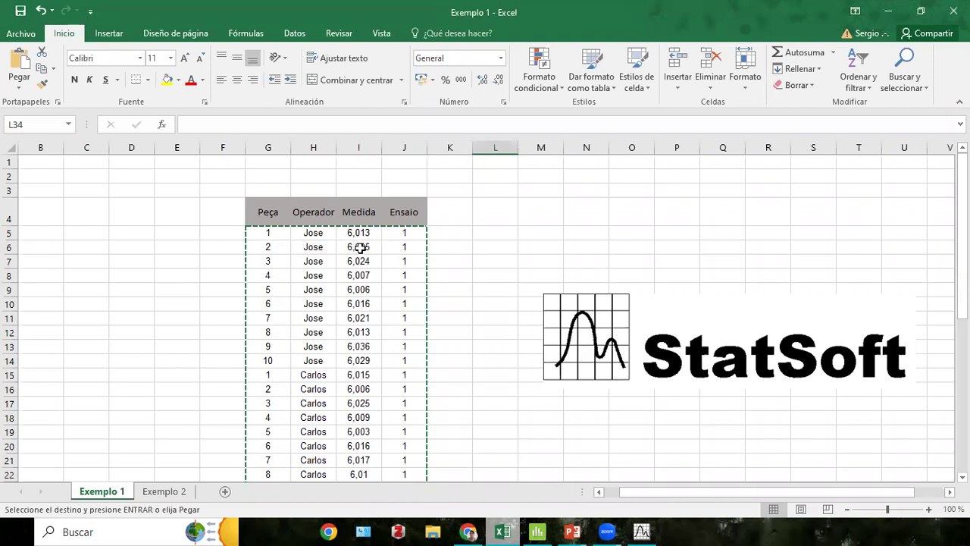
scroll(432, 319, down, 7)
scroll(432, 319, up, 3)
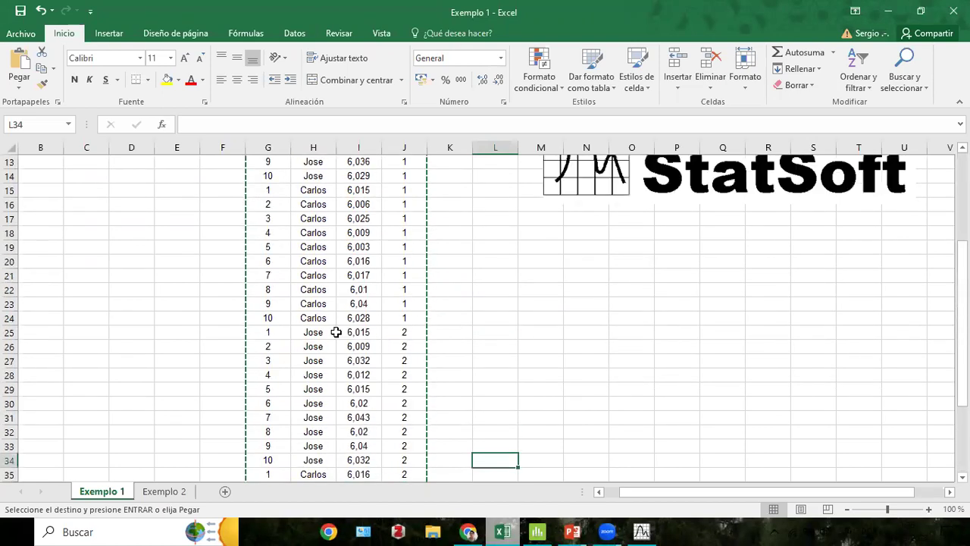
scroll(369, 317, up, 4)
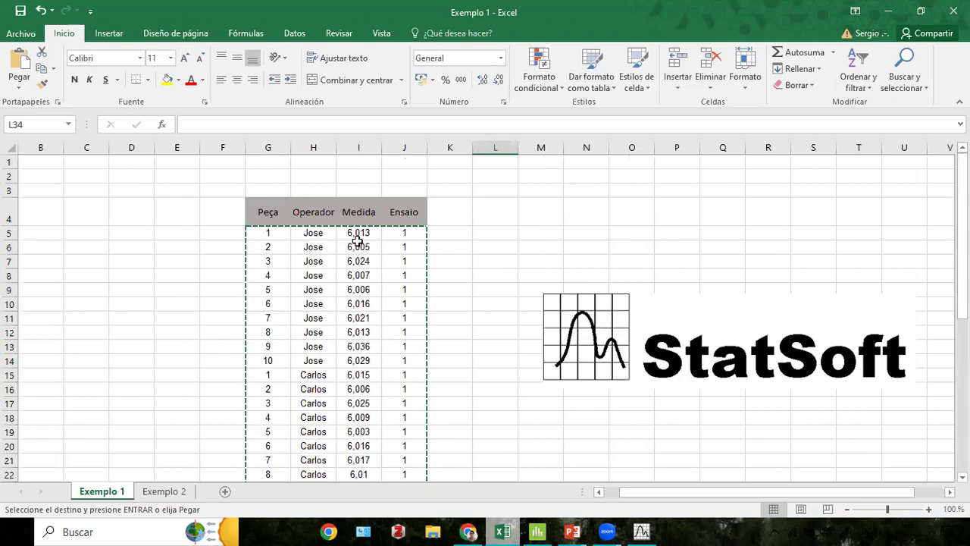
scroll(387, 276, down, 3)
scroll(387, 278, down, 2)
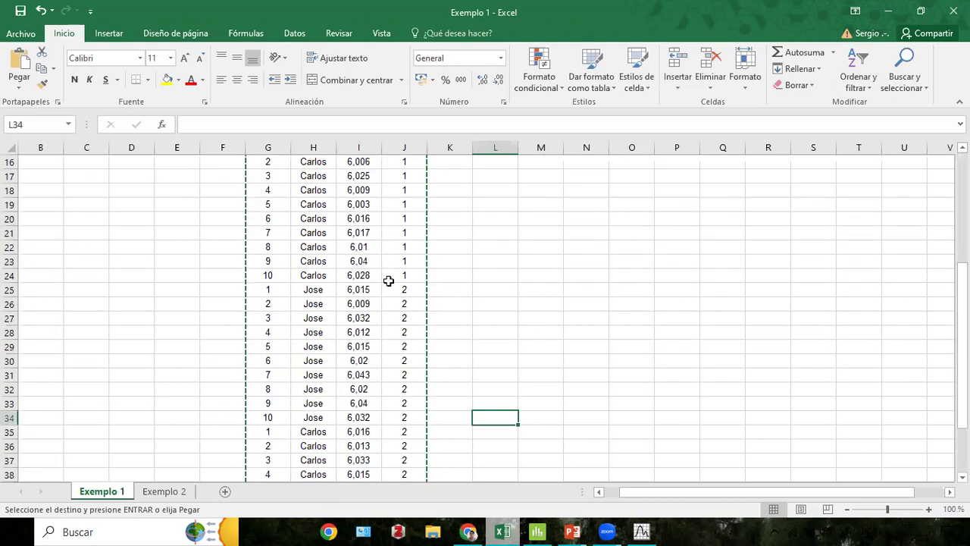
scroll(388, 280, up, 4)
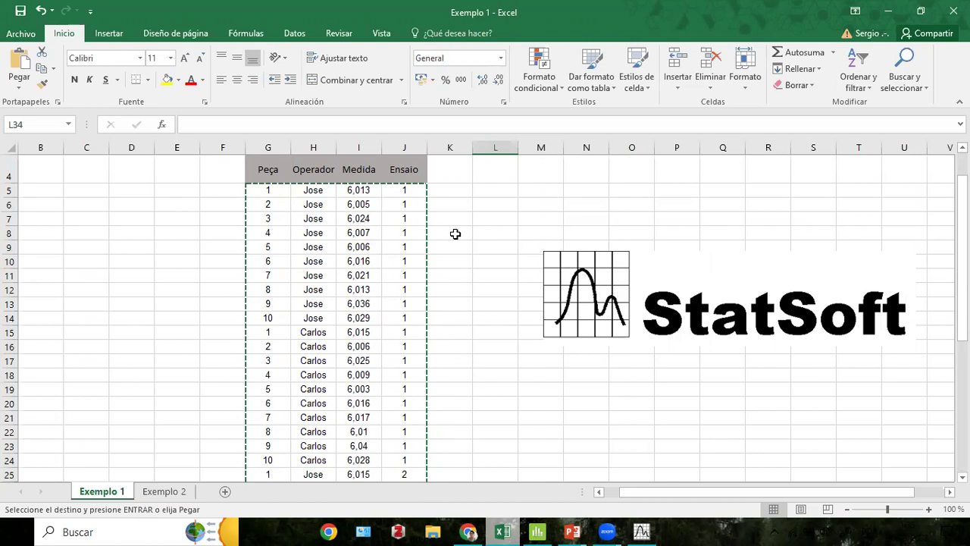
click(642, 531)
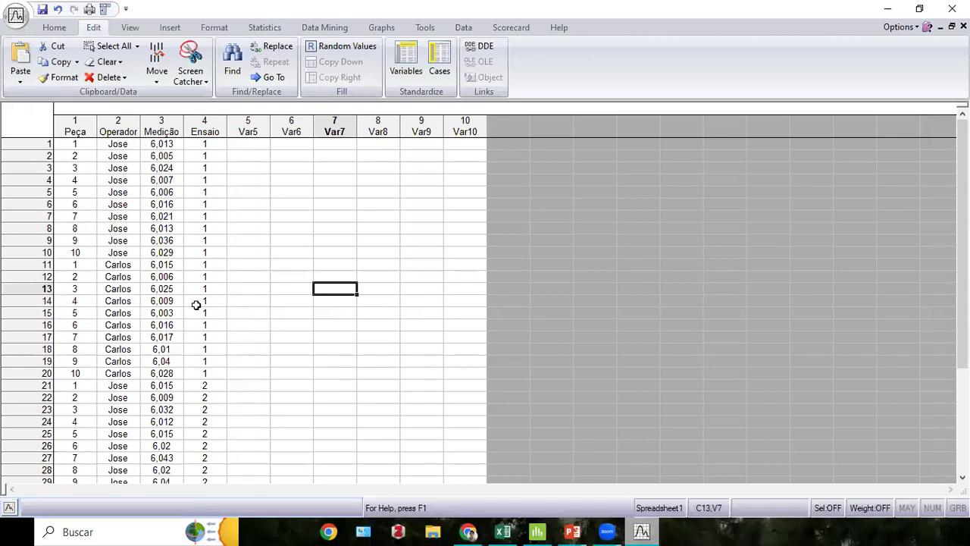
click(264, 28)
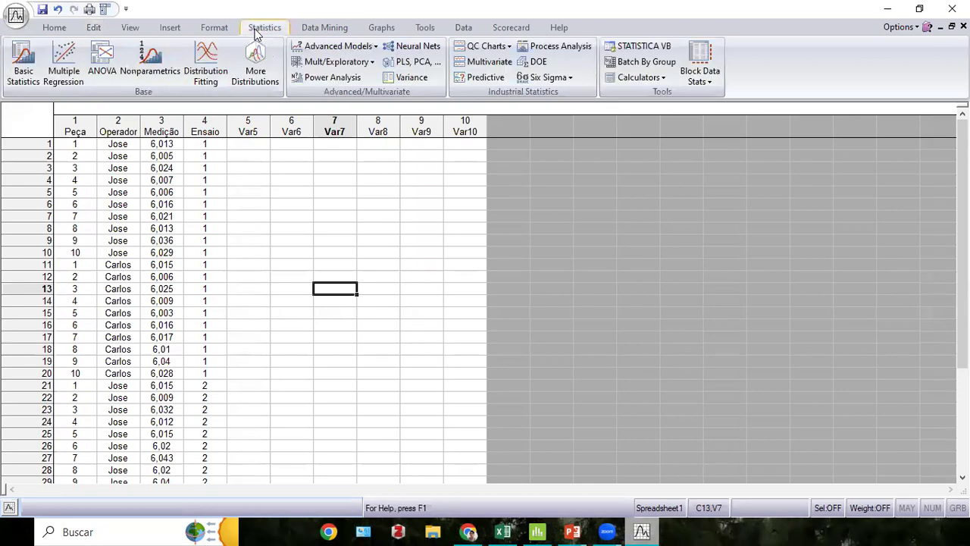
click(574, 53)
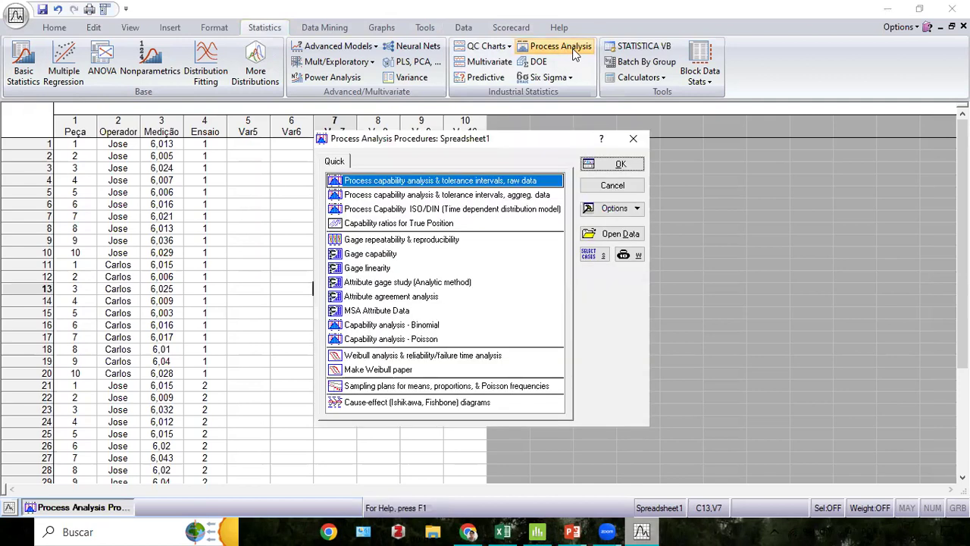
click(383, 240)
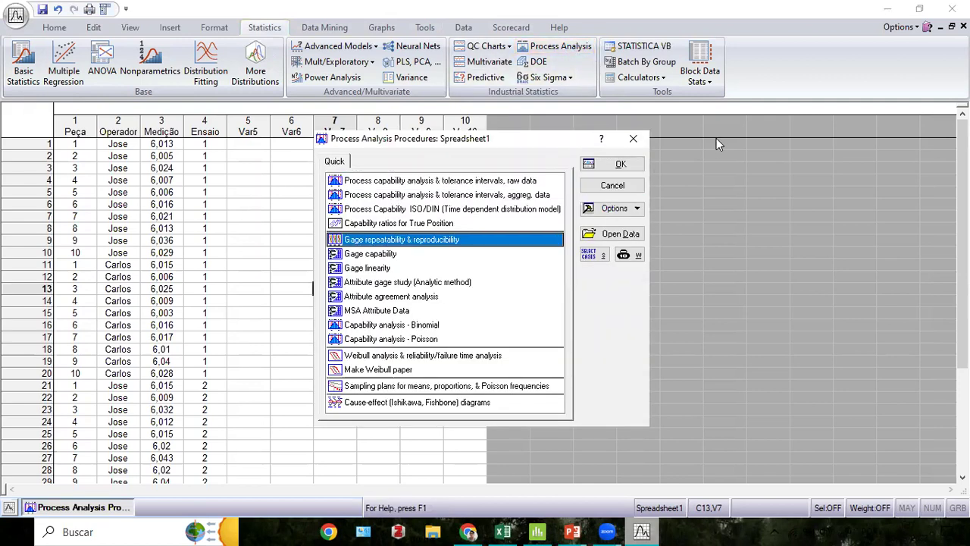
click(635, 166)
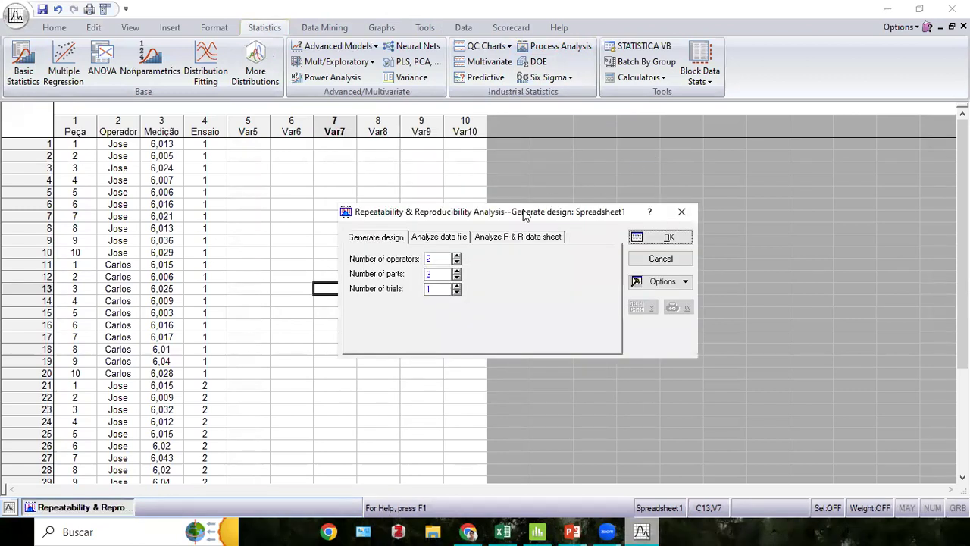
drag(524, 215, 556, 206)
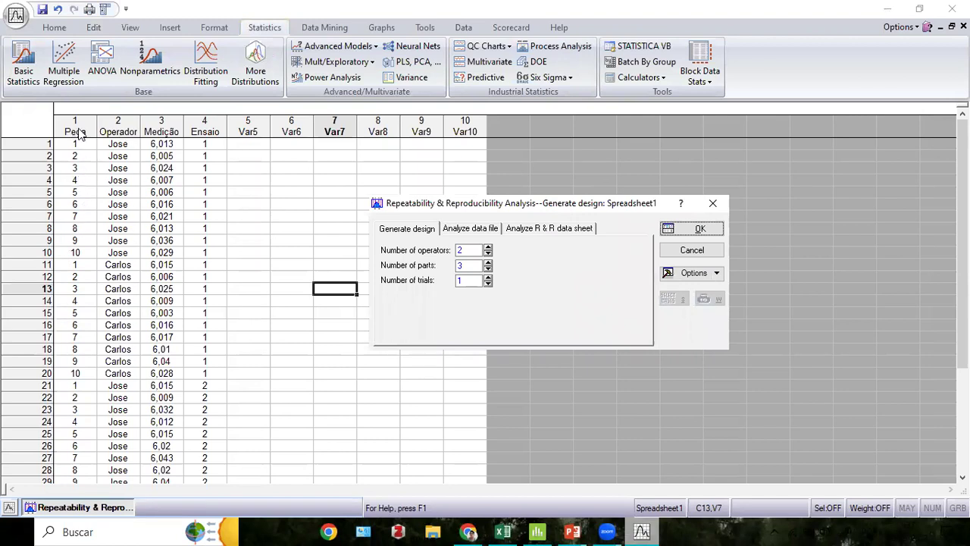
click(692, 250)
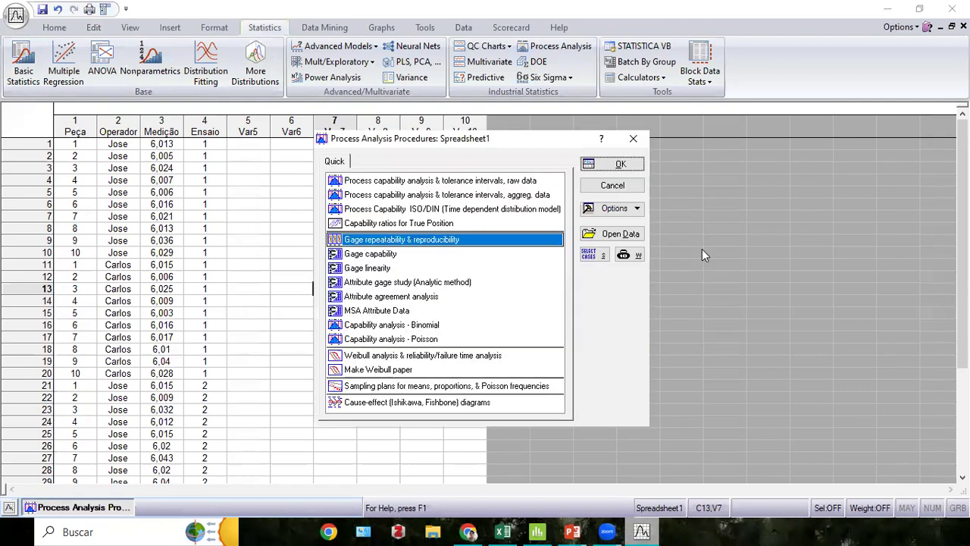
click(615, 185)
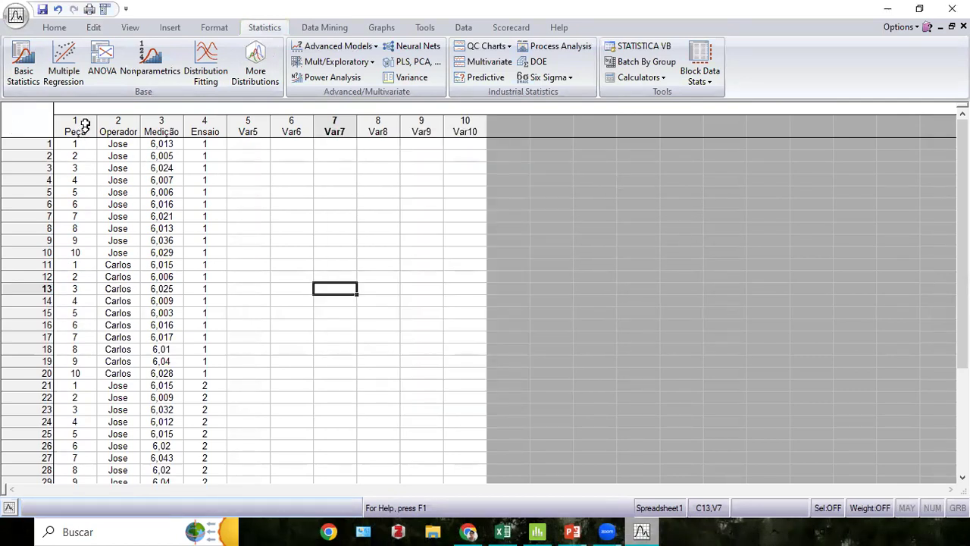
Review the variable specifications of the Peça and Operador columns.
click(78, 123)
double_click(78, 125)
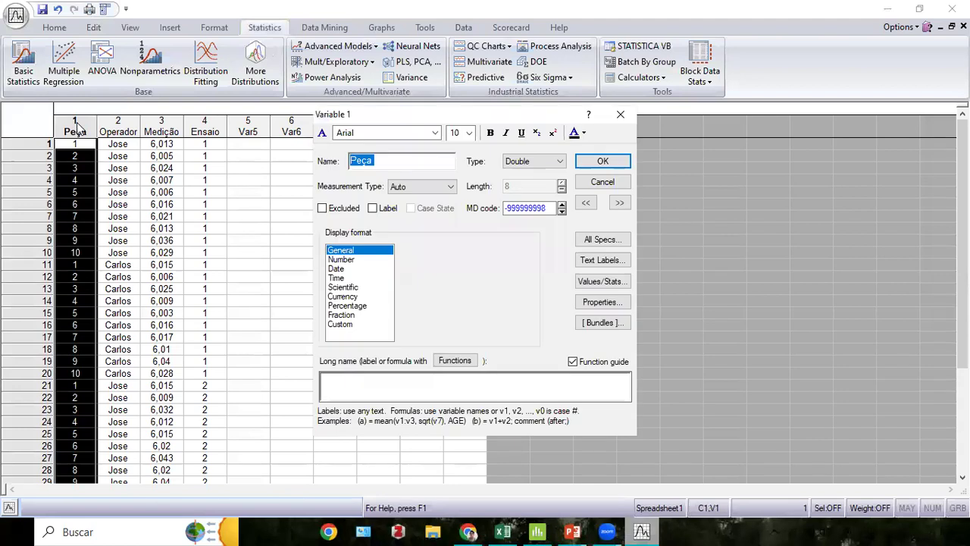
click(359, 162)
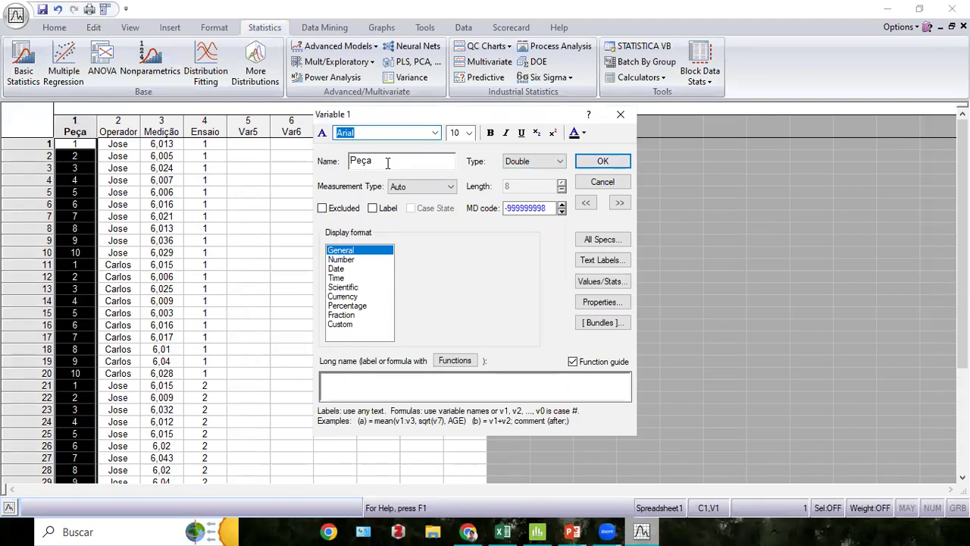
click(620, 161)
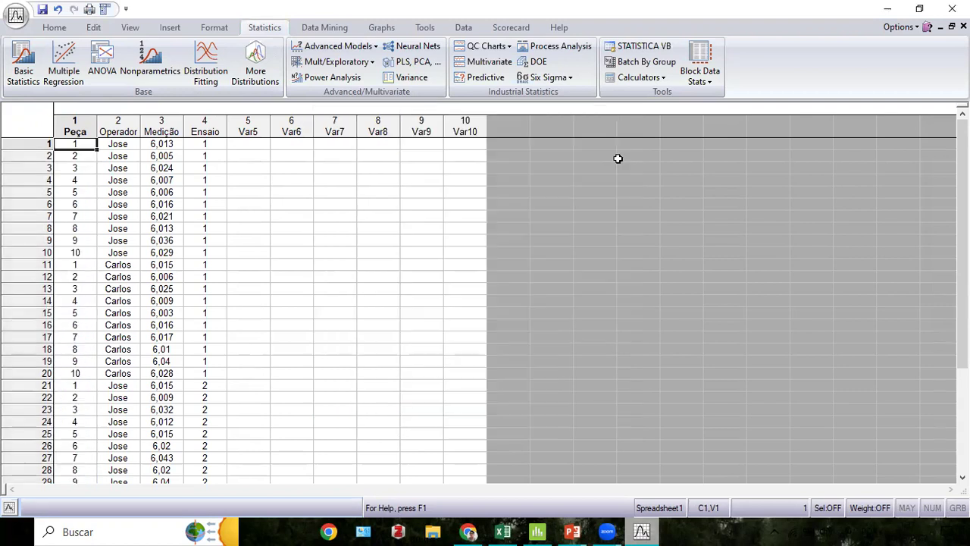
click(123, 126)
double_click(123, 126)
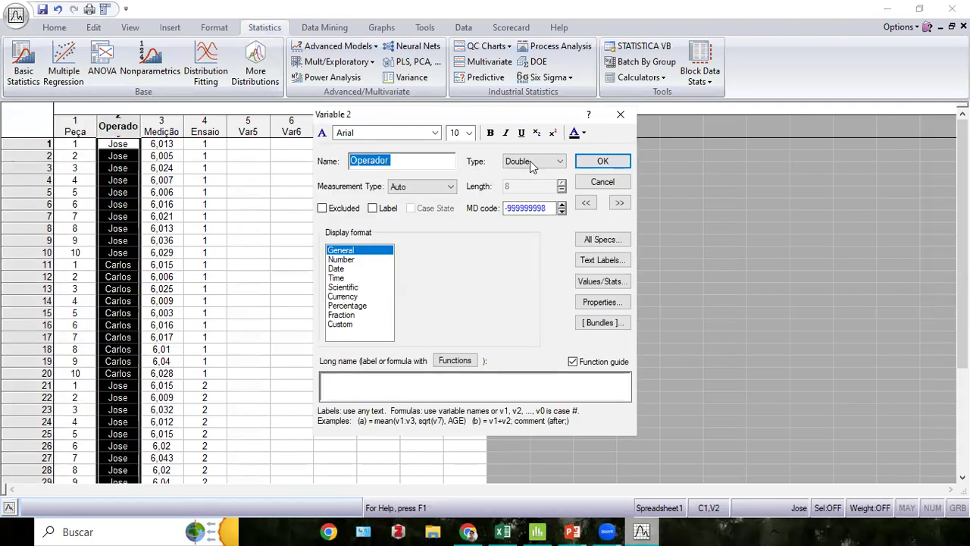
click(615, 161)
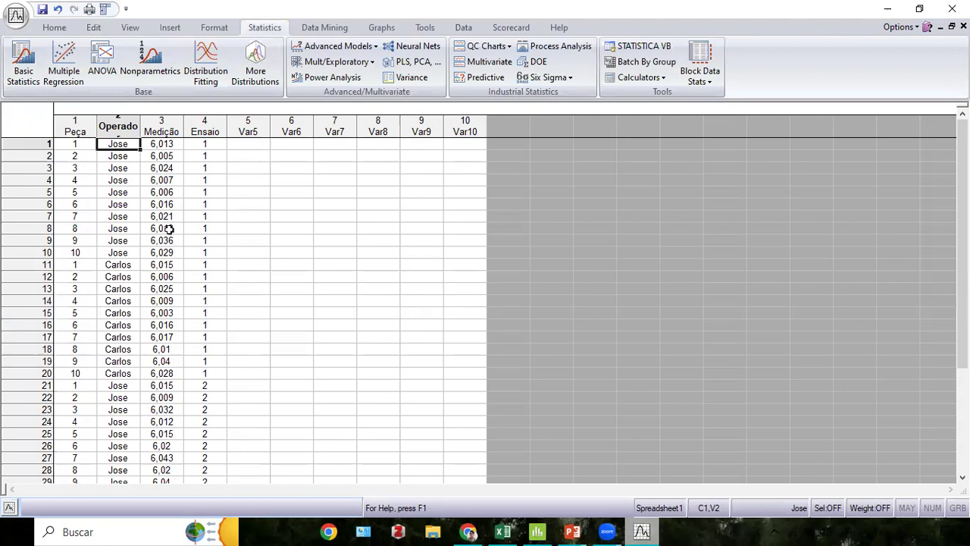
Start a Gage repeatability & reproducibility process analysis and choose to analyze the existing data file.
click(547, 52)
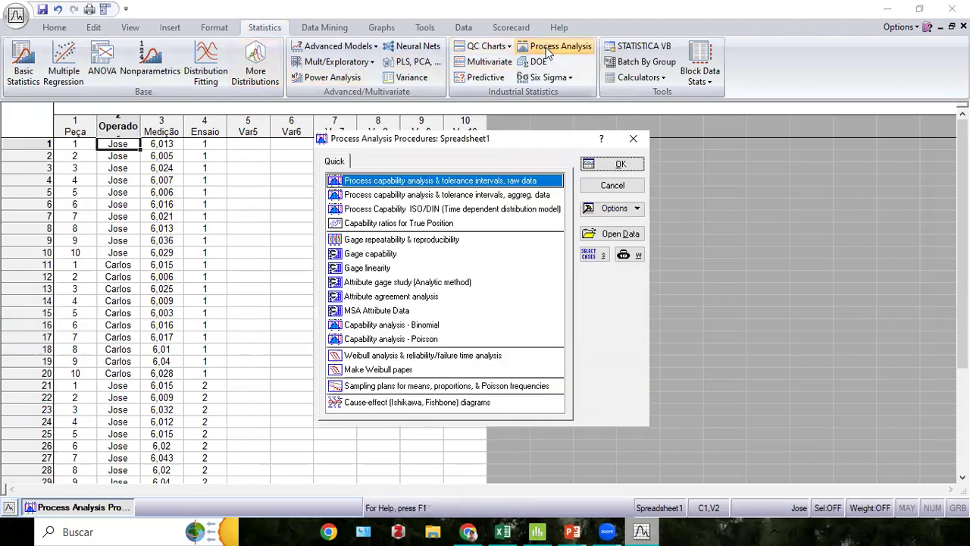
click(369, 241)
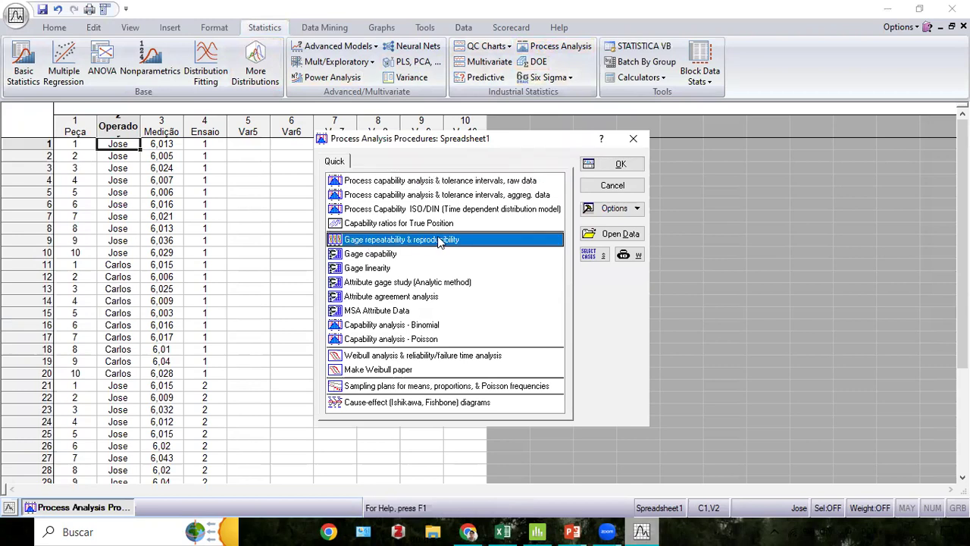
click(615, 164)
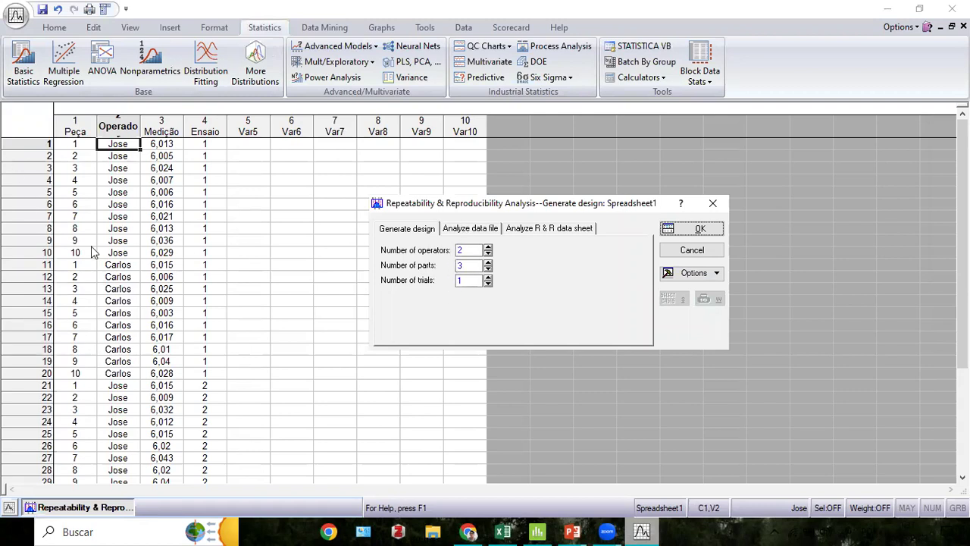
click(458, 234)
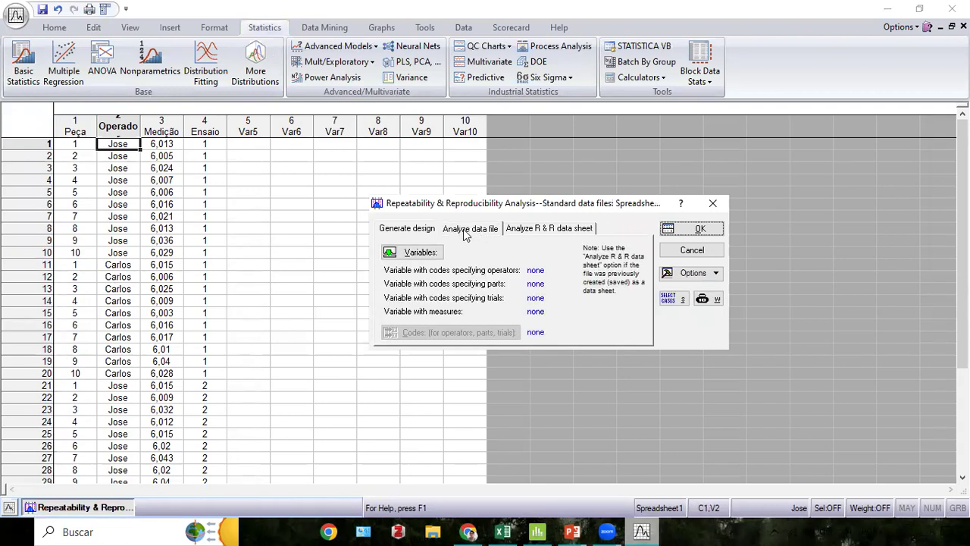
Assign Operador as operators, Peça as parts, Ensaio as trials and Medição as measurements, and run the R&R analysis.
click(431, 256)
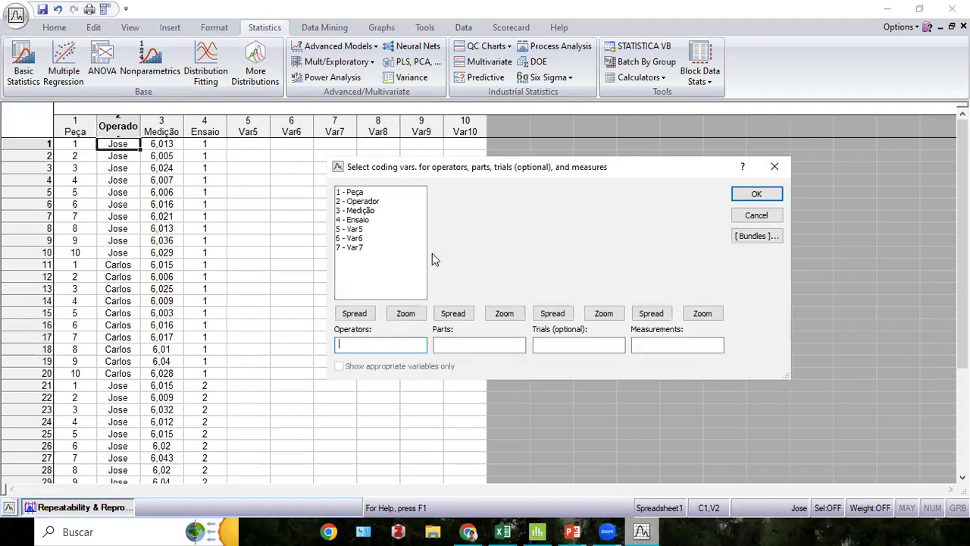
drag(453, 168, 463, 107)
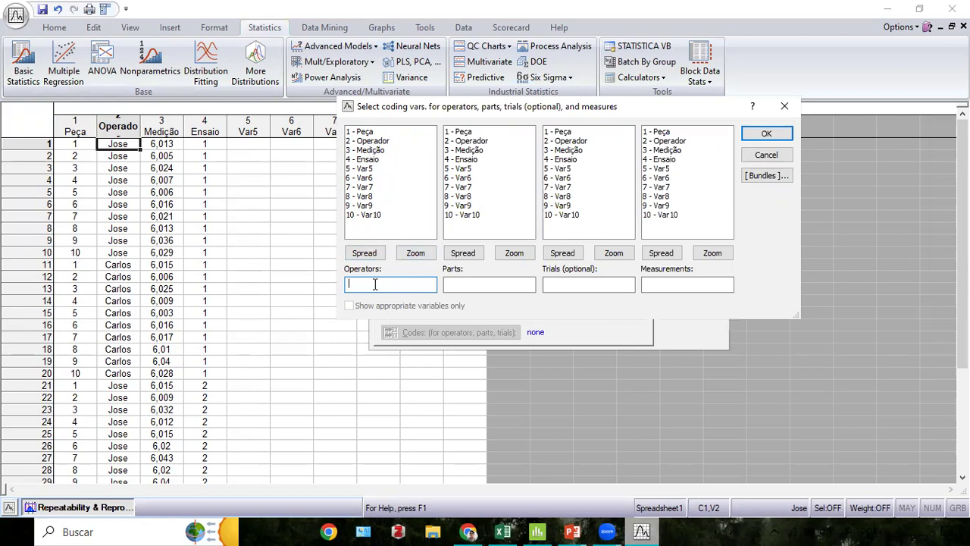
click(369, 141)
click(487, 283)
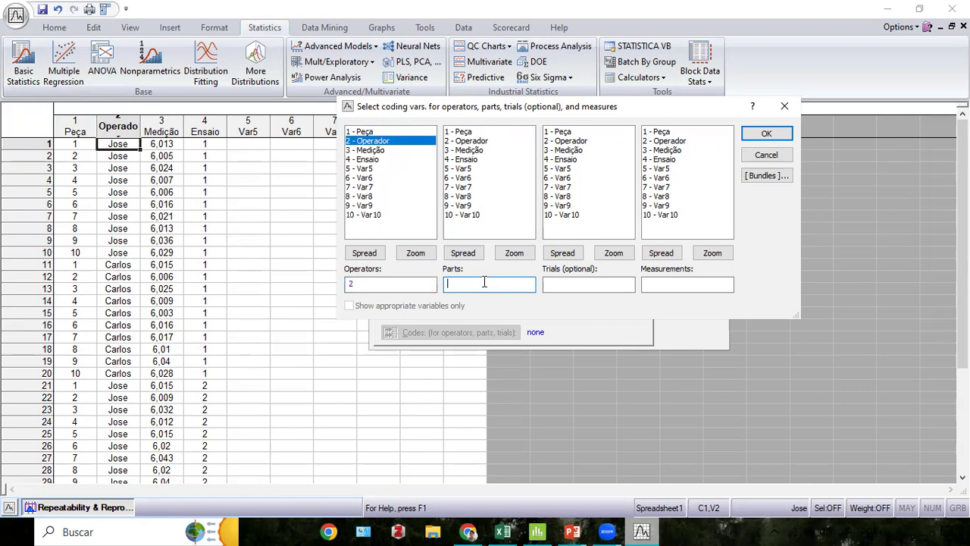
click(462, 132)
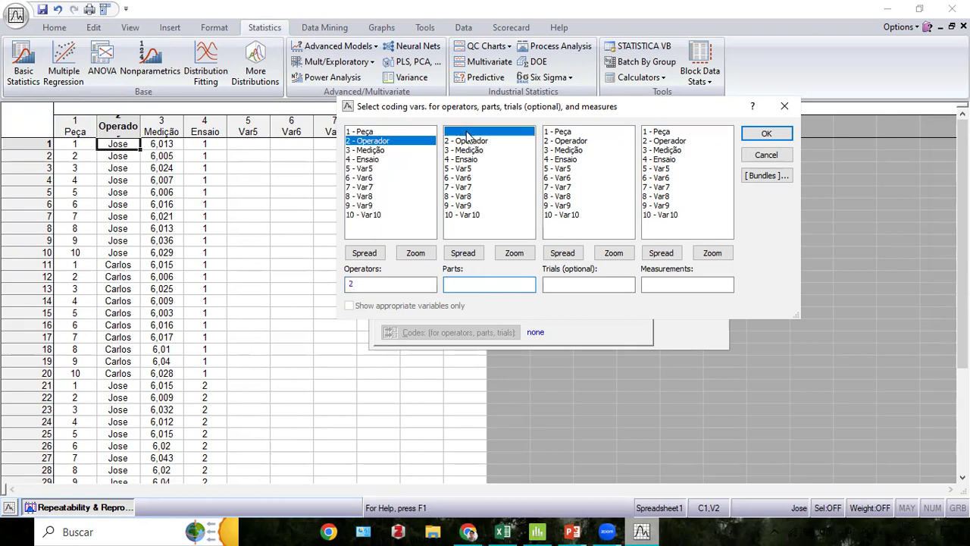
click(568, 161)
click(665, 283)
click(667, 150)
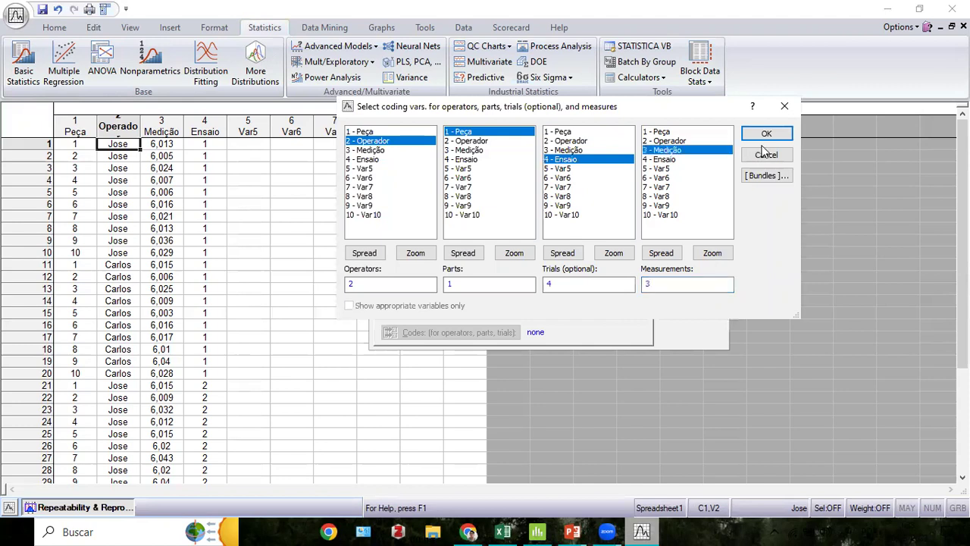
click(767, 134)
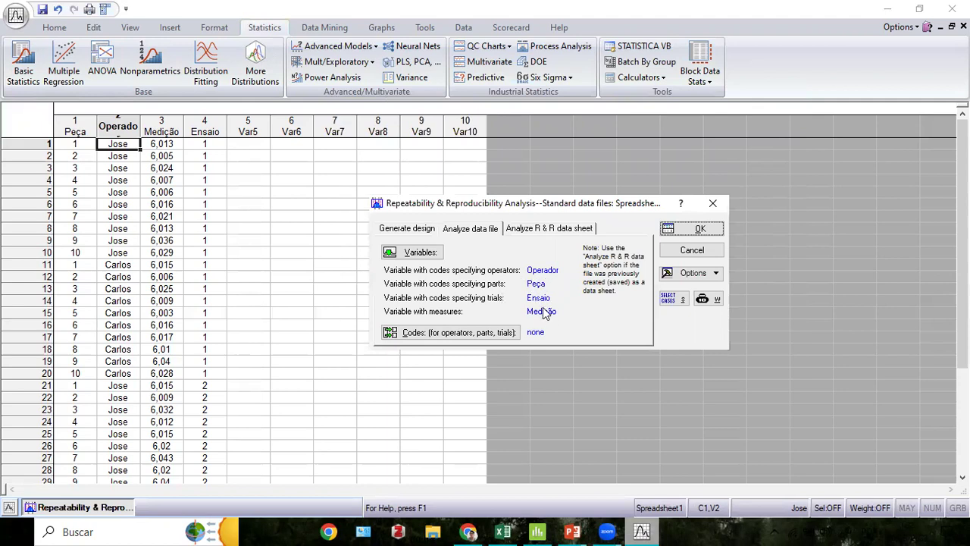
click(693, 229)
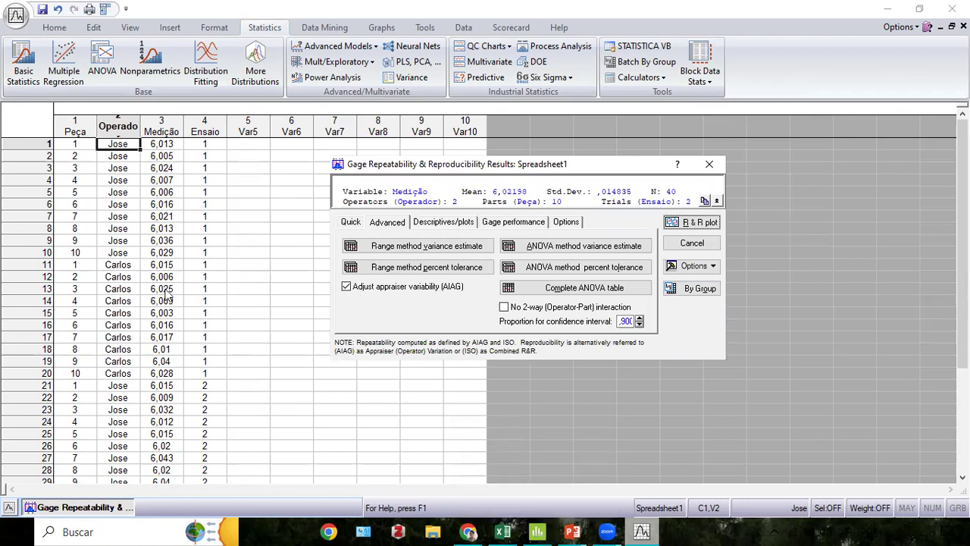
Switch to Minitab and examine the ANOVA R&R study's graphs, variance components and measurement system evaluation.
key(alt+Tab)
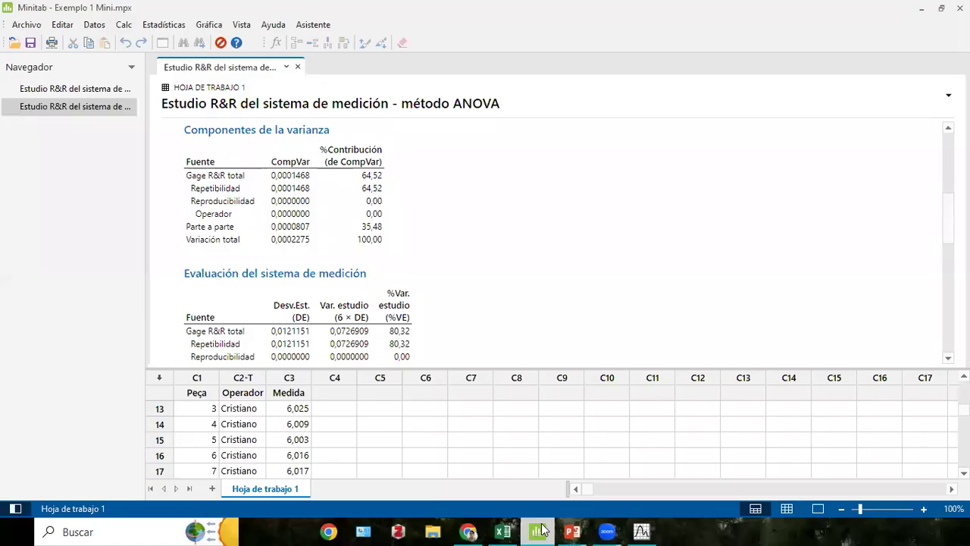
scroll(513, 284, down, 10)
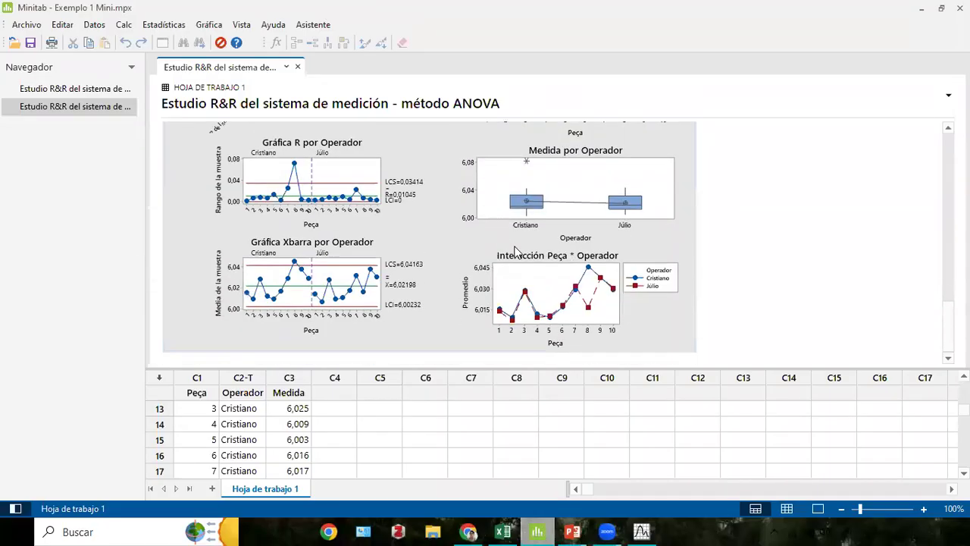
scroll(545, 223, up, 6)
scroll(422, 164, up, 5)
scroll(392, 238, down, 2)
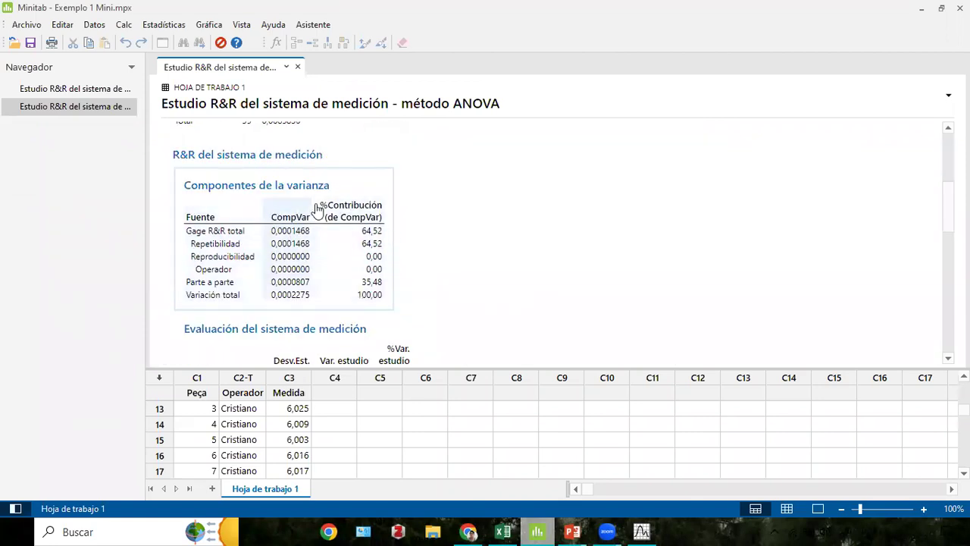
scroll(383, 262, down, 2)
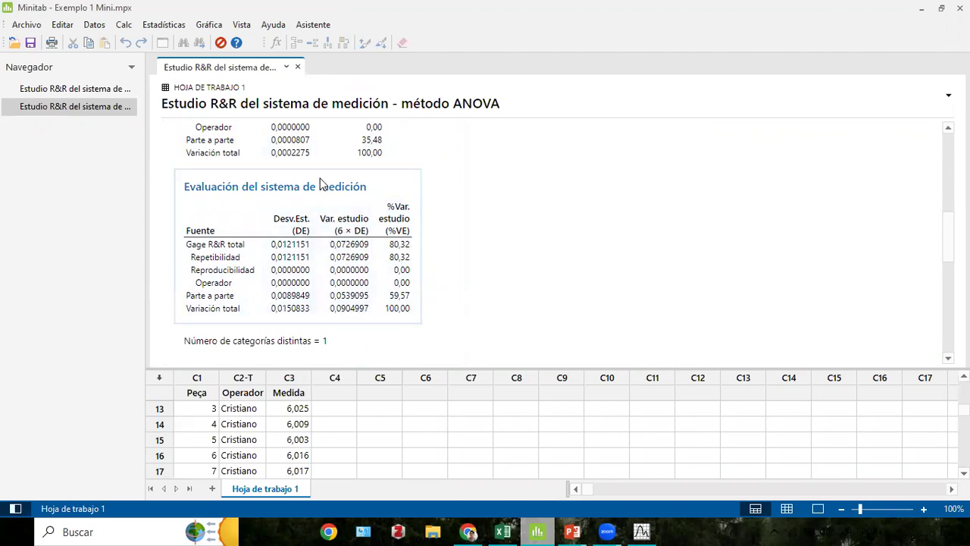
Check the ANOVA options in STATISTICA's R&R results, then return to Minitab and review the variance components table.
click(642, 531)
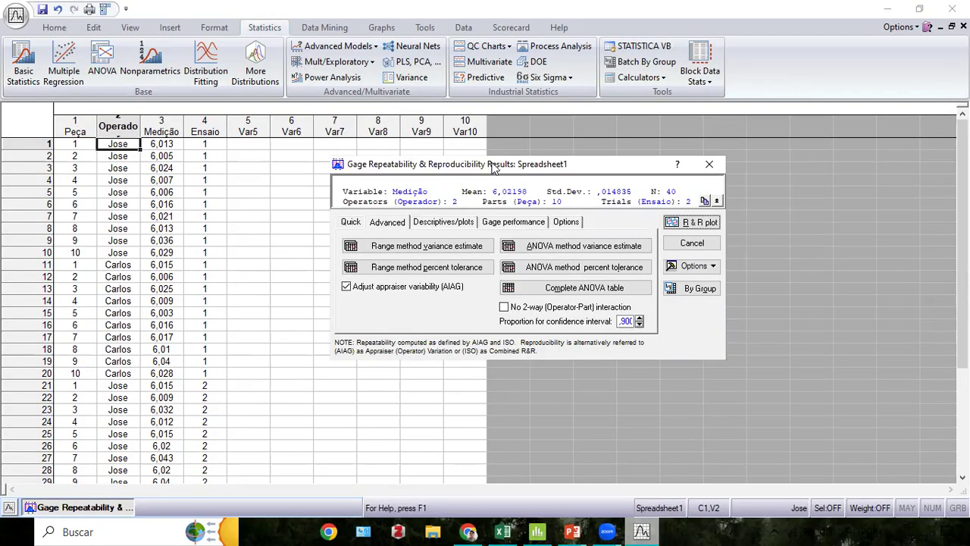
drag(494, 163, 477, 150)
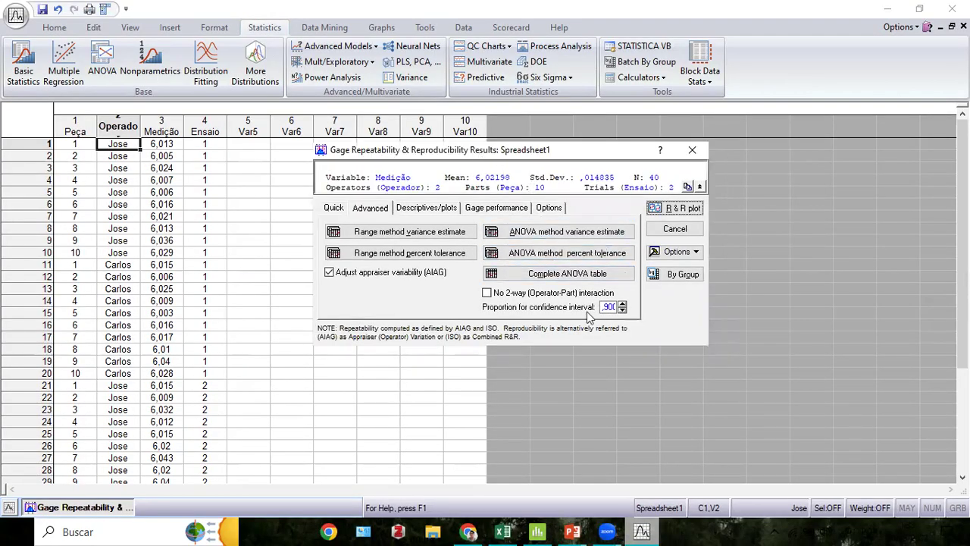
click(546, 531)
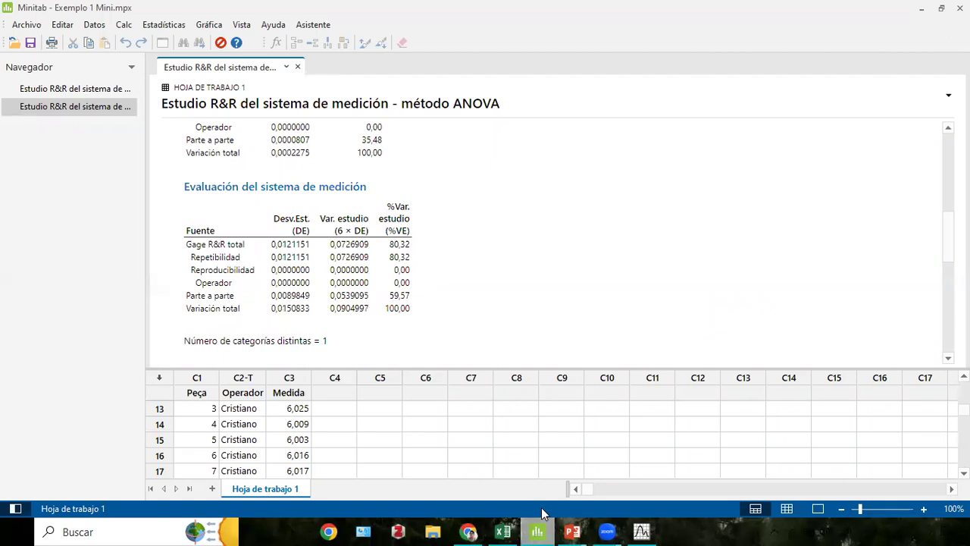
scroll(469, 262, up, 3)
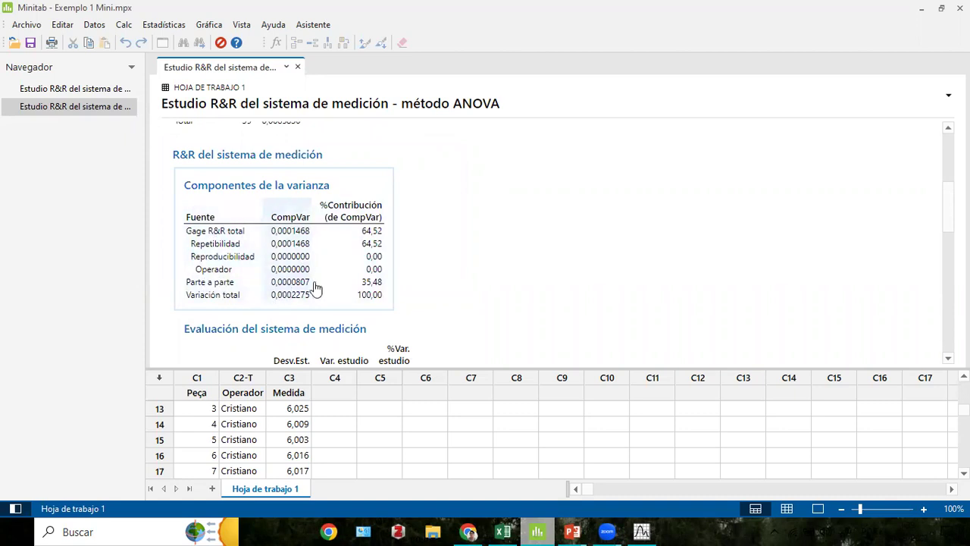
Switch to STATISTICA and generate the ANOVA method variance estimate and percent tolerance tables with no 2-way Operator-Part interaction.
click(642, 531)
drag(523, 155, 541, 156)
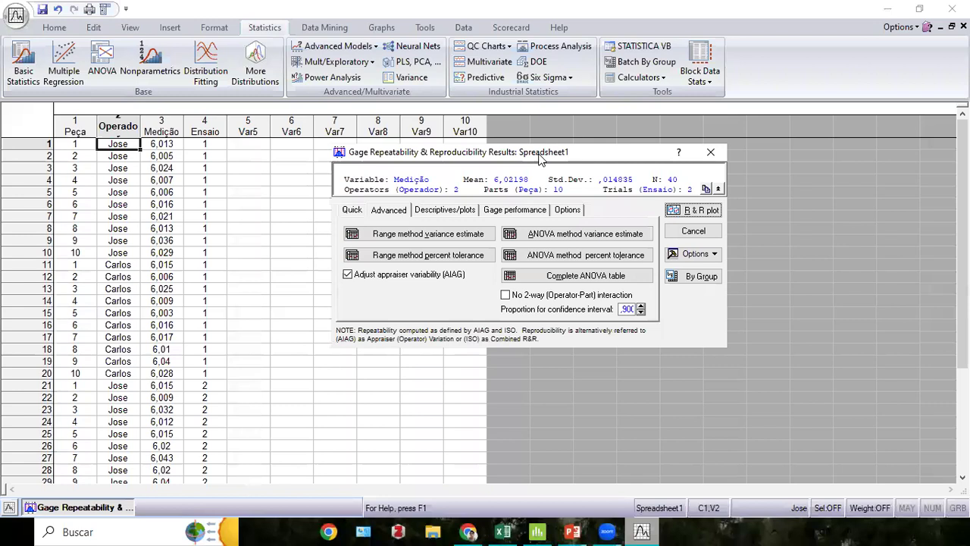
click(506, 296)
click(562, 239)
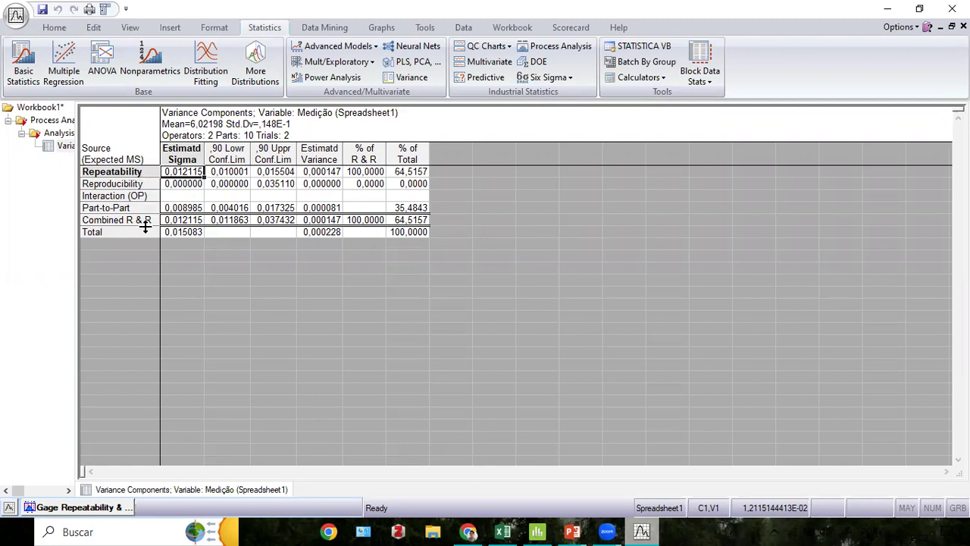
click(335, 220)
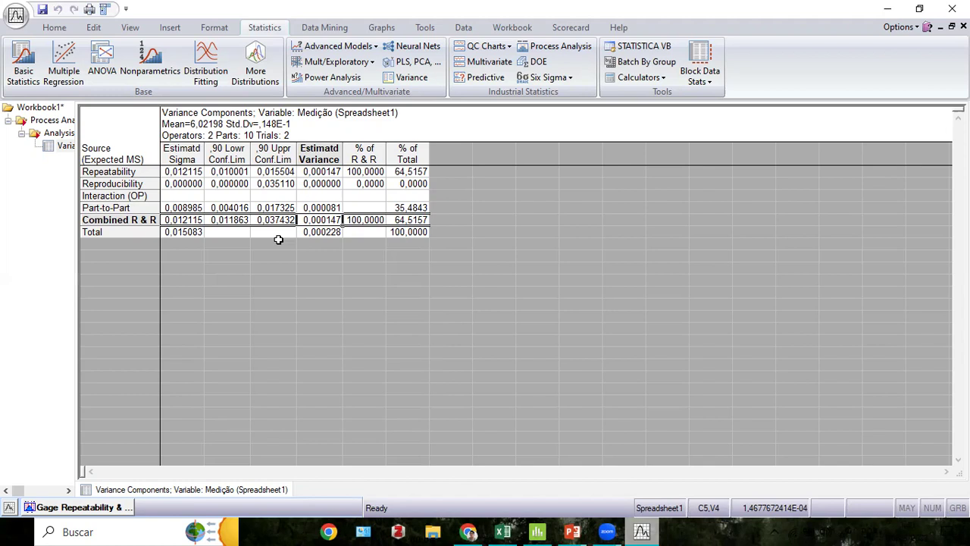
click(88, 509)
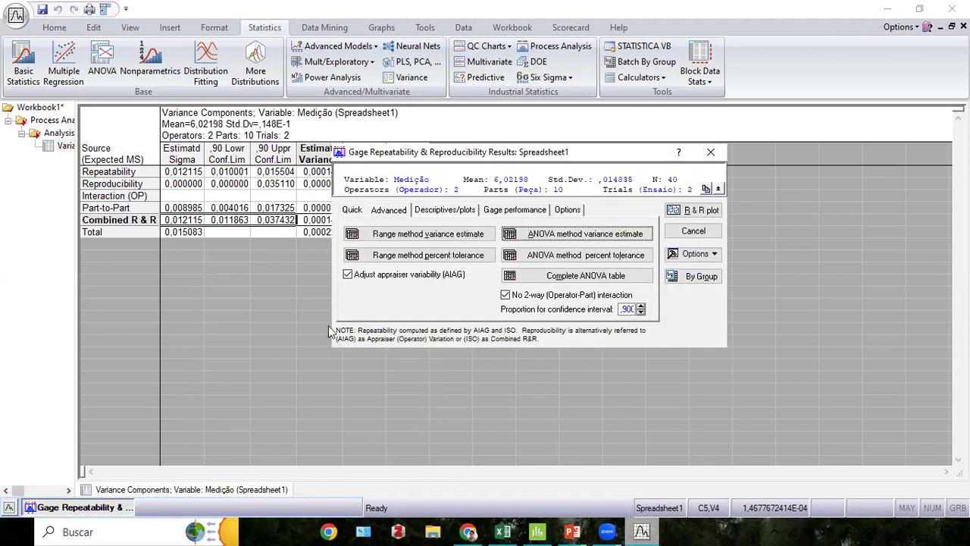
click(590, 255)
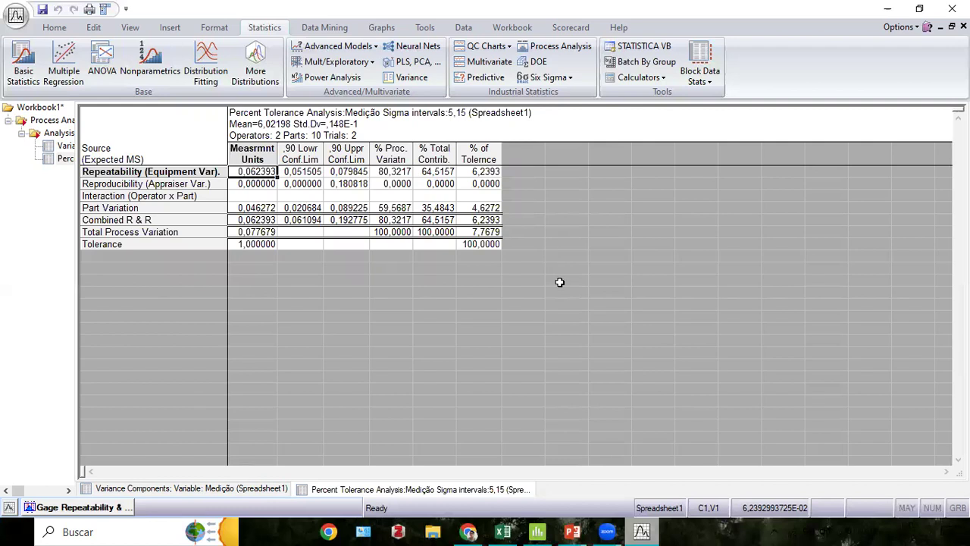
Compare Minitab's %study variation with STATISTICA's % process variation for Combined R & R and Part Variation, switching between both programs.
click(538, 530)
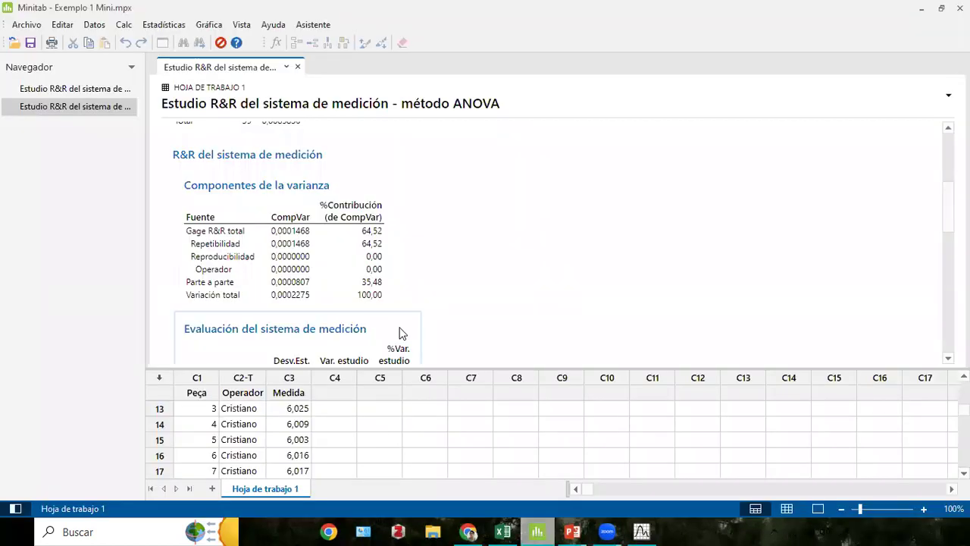
scroll(542, 241, down, 2)
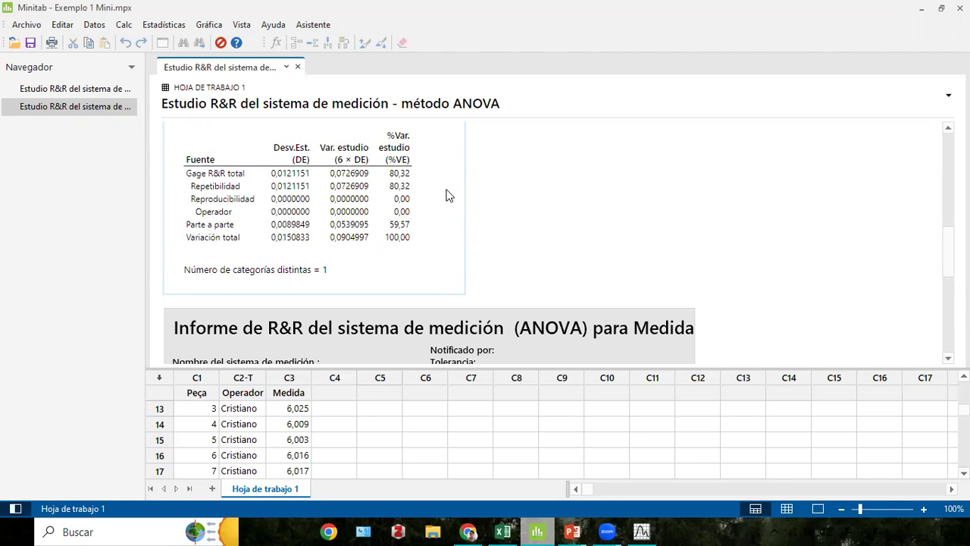
click(401, 190)
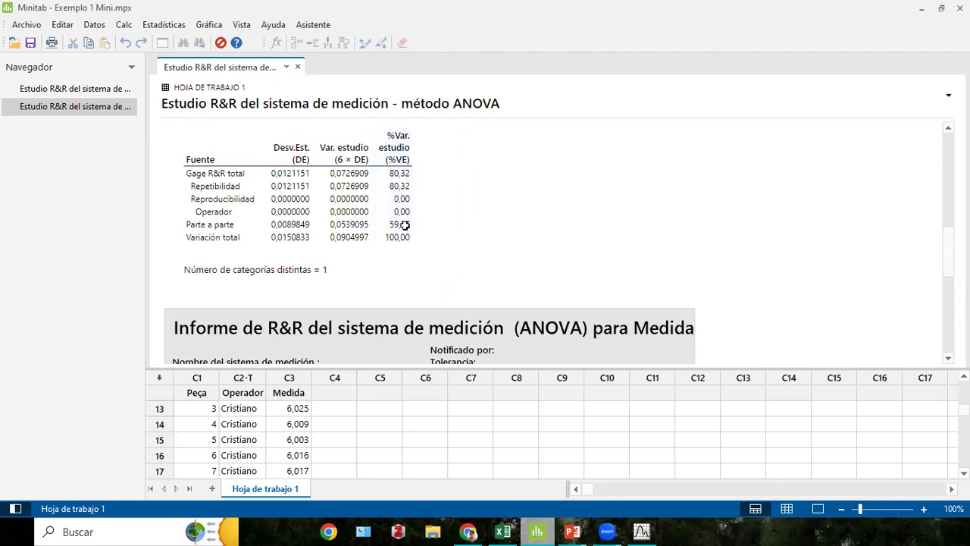
key(alt+Tab)
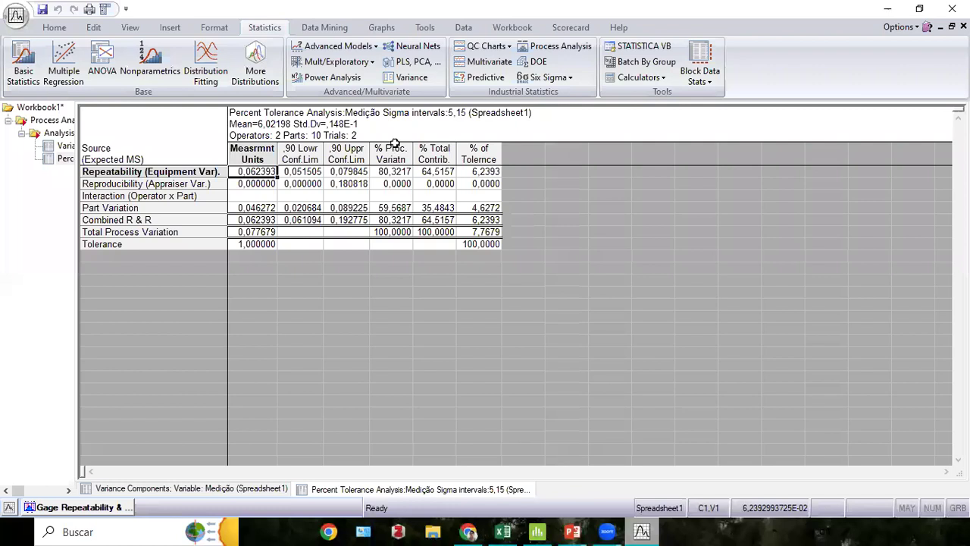
click(392, 221)
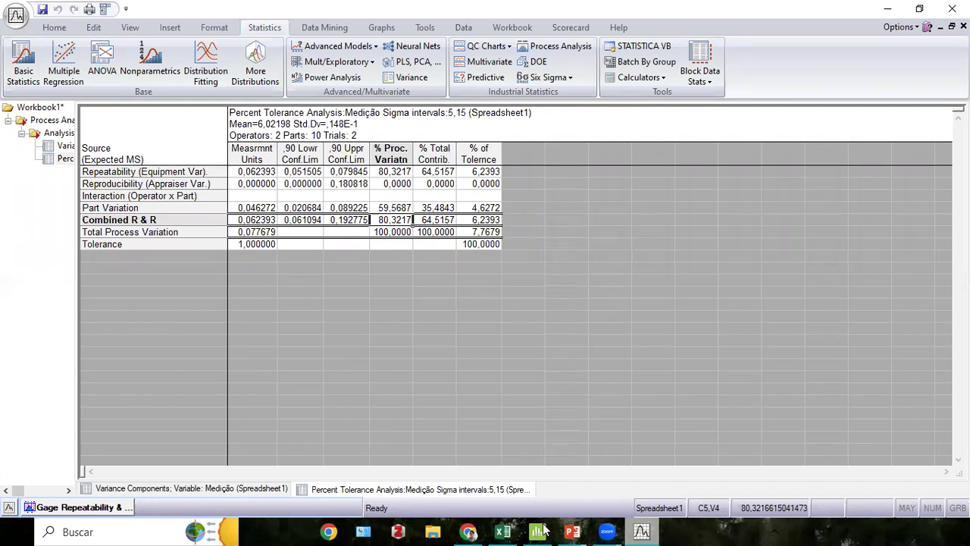
key(alt+Tab)
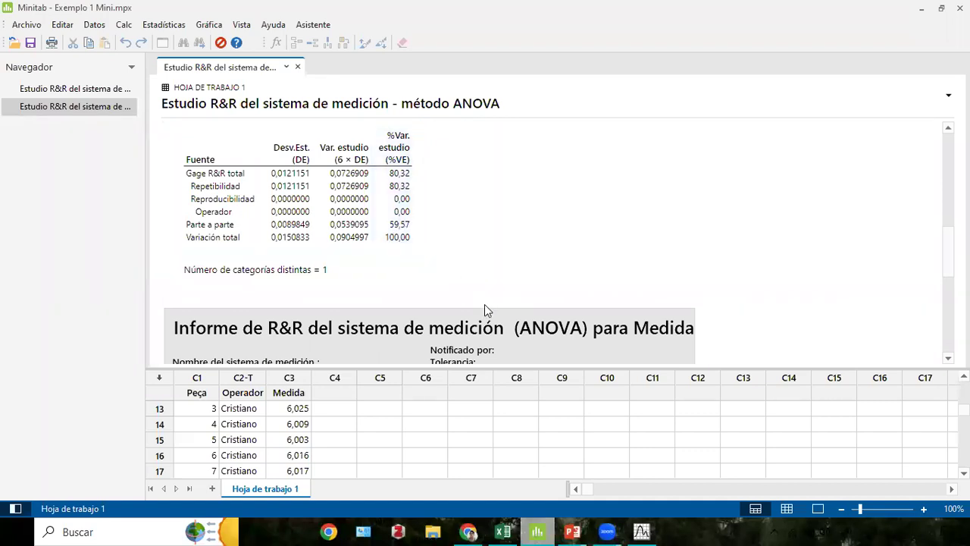
key(alt+Tab)
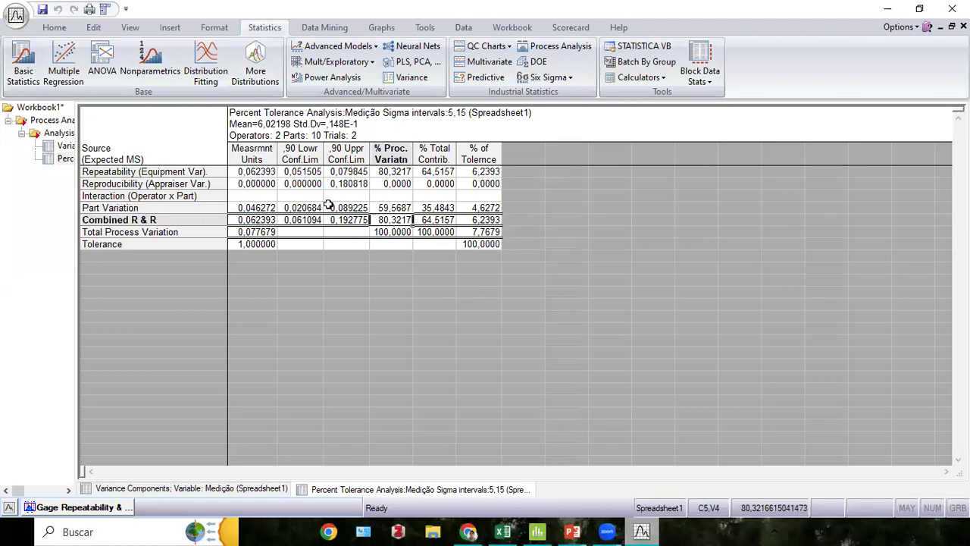
click(389, 209)
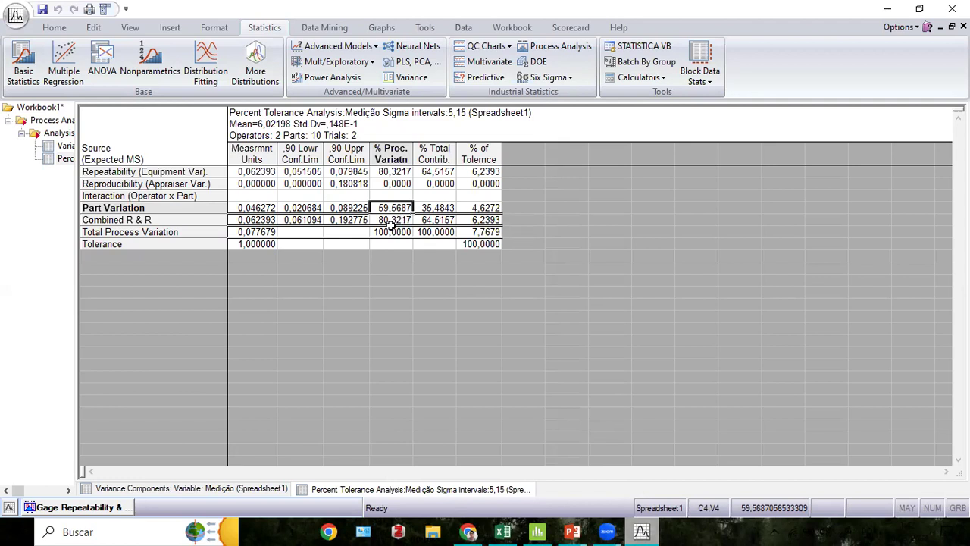
click(395, 221)
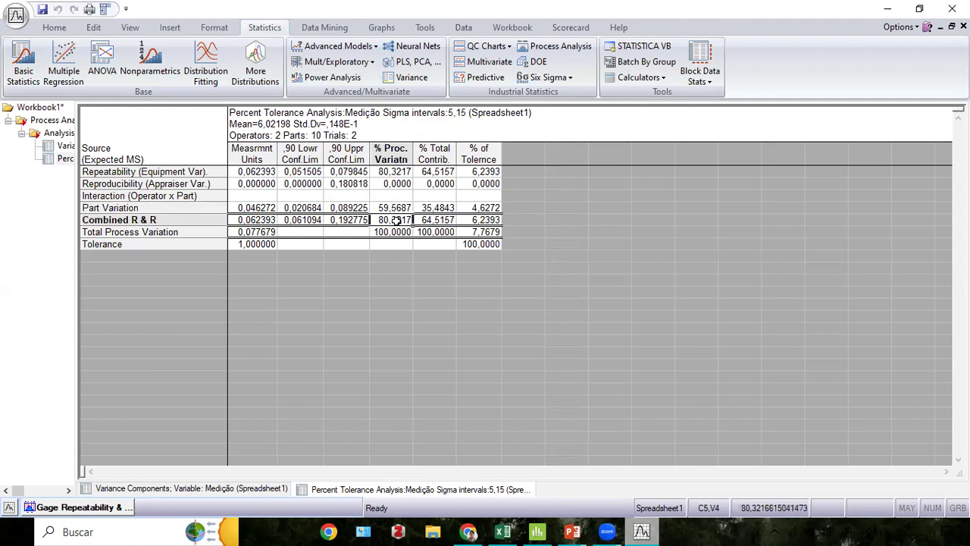